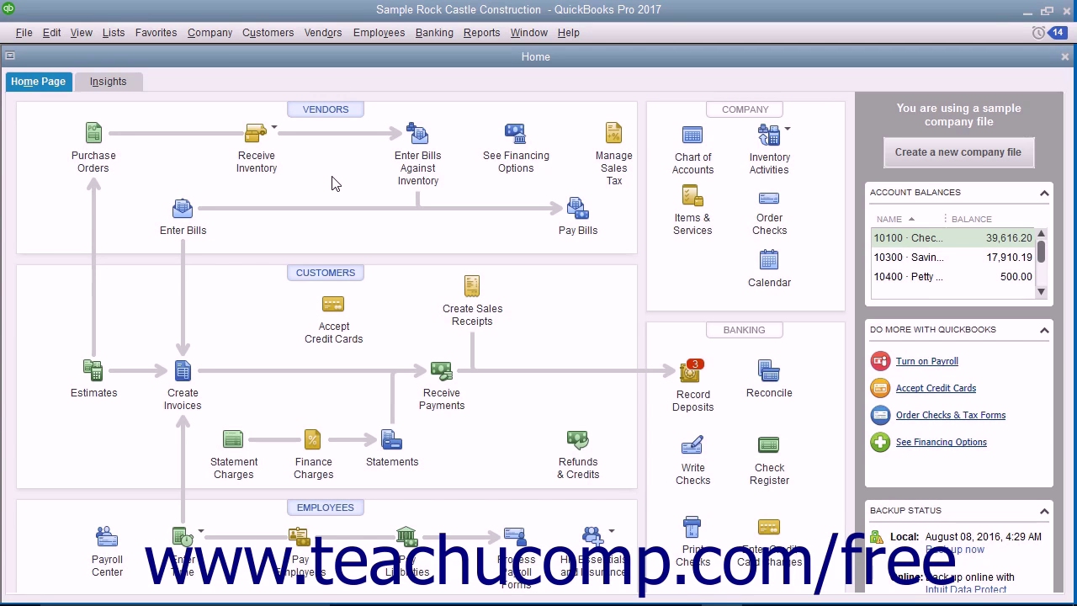
# - Show the Company Preferences tab of Payroll & Employees in the Preferences window
pyautogui.click(51, 32)
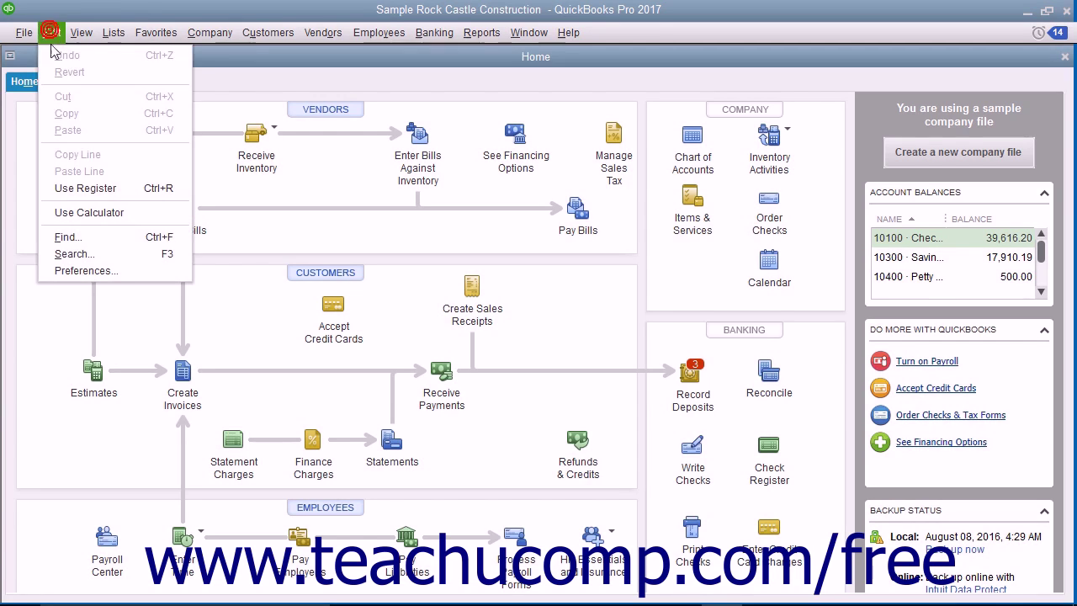
pyautogui.click(84, 270)
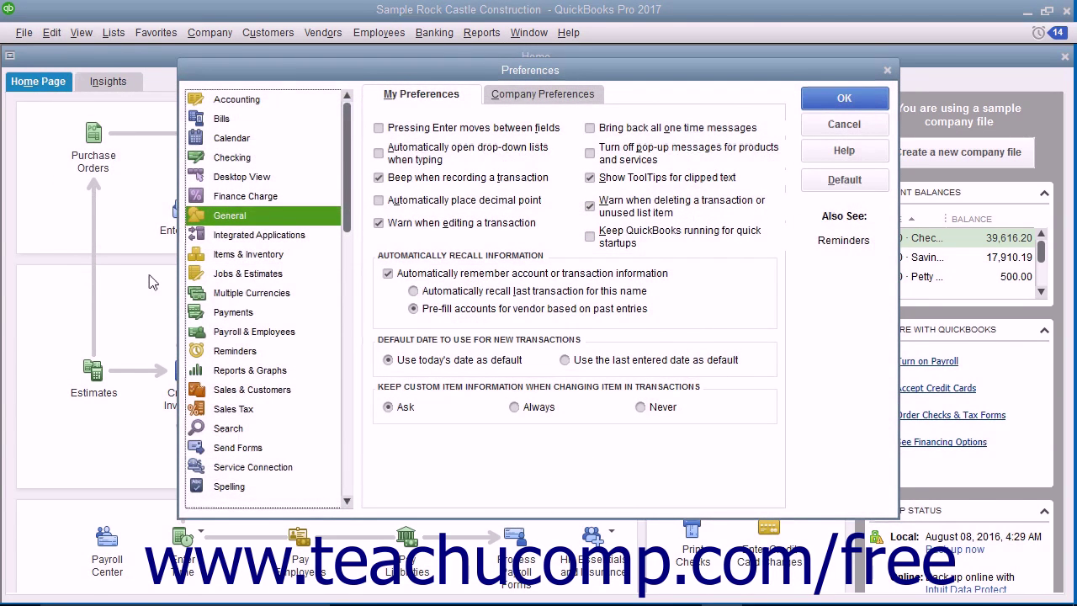
pyautogui.click(237, 336)
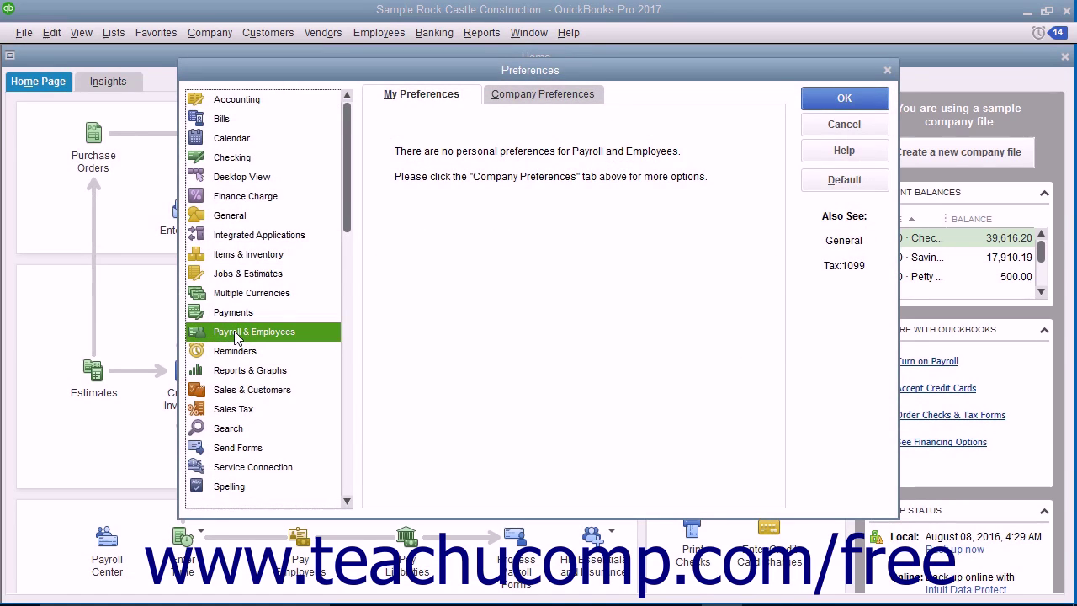
pyautogui.click(530, 98)
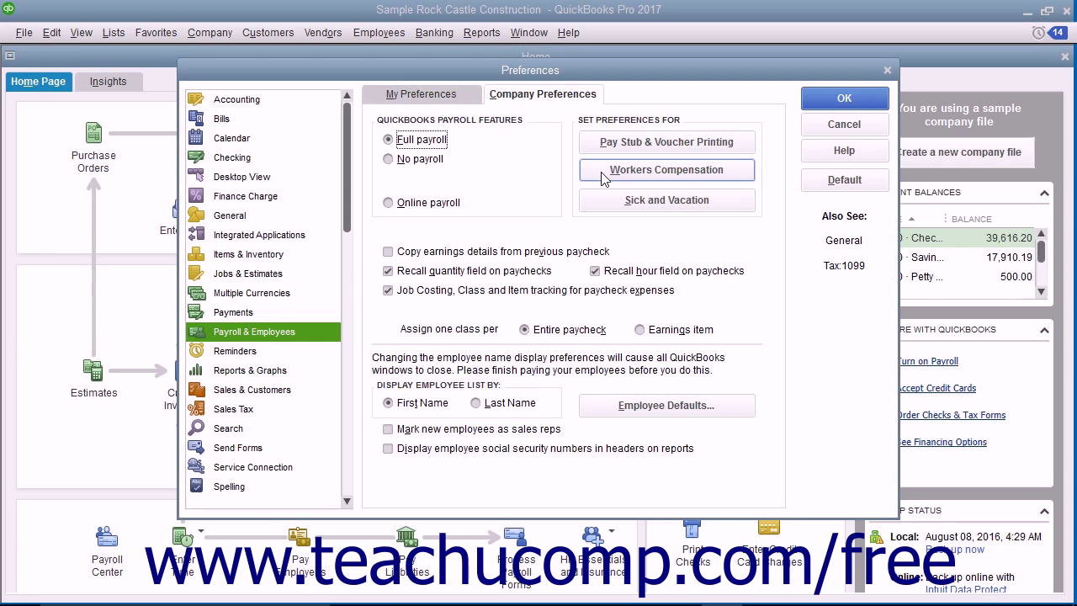
# - Turn on Track Workers Comp with overtime premium excluded, and save the preferences
pyautogui.click(602, 175)
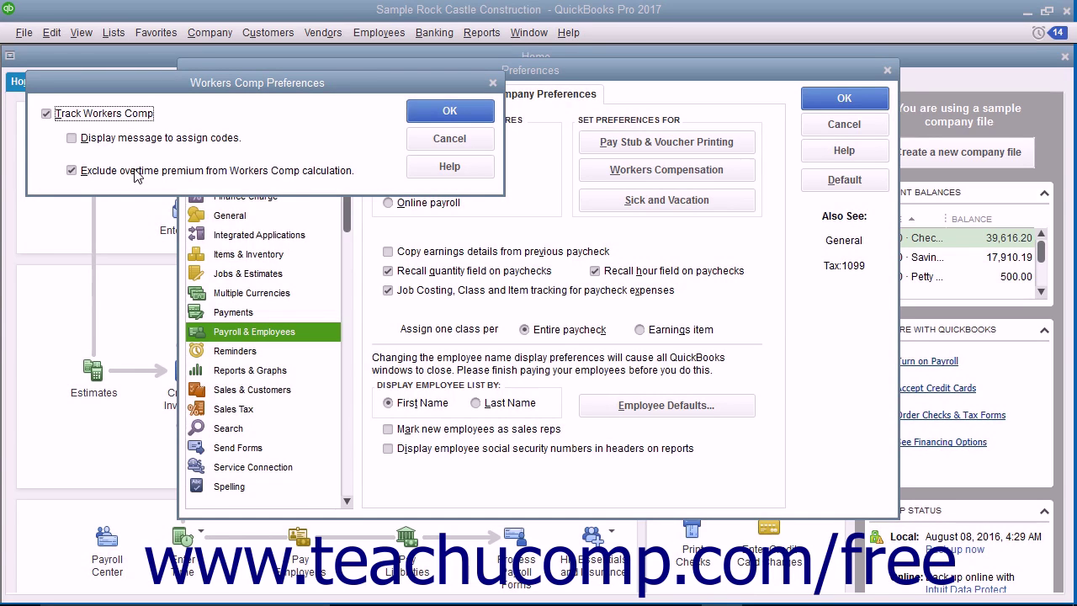
pyautogui.click(423, 115)
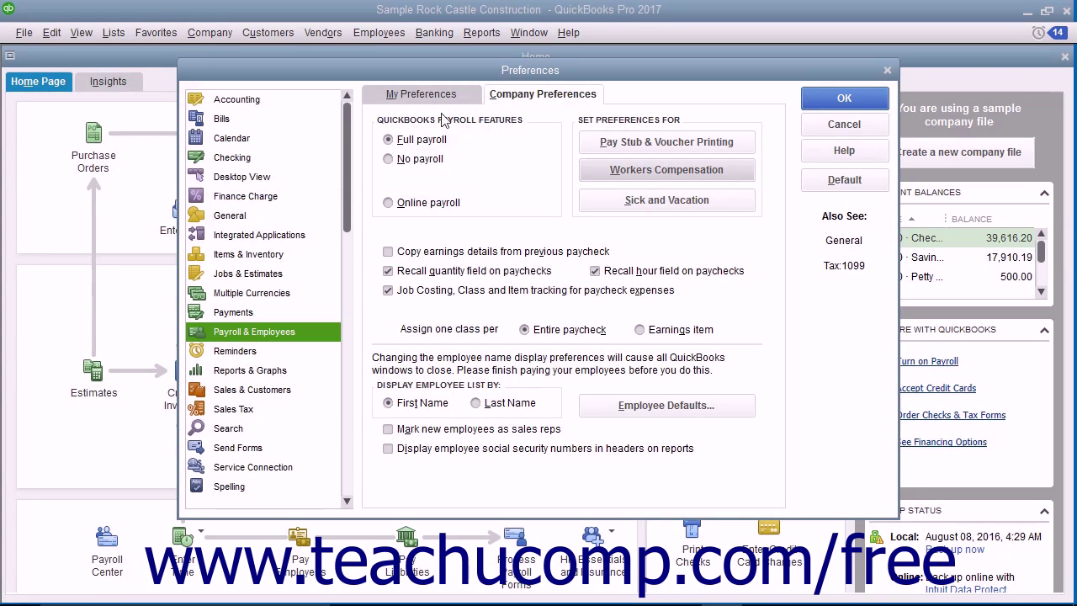
pyautogui.click(822, 99)
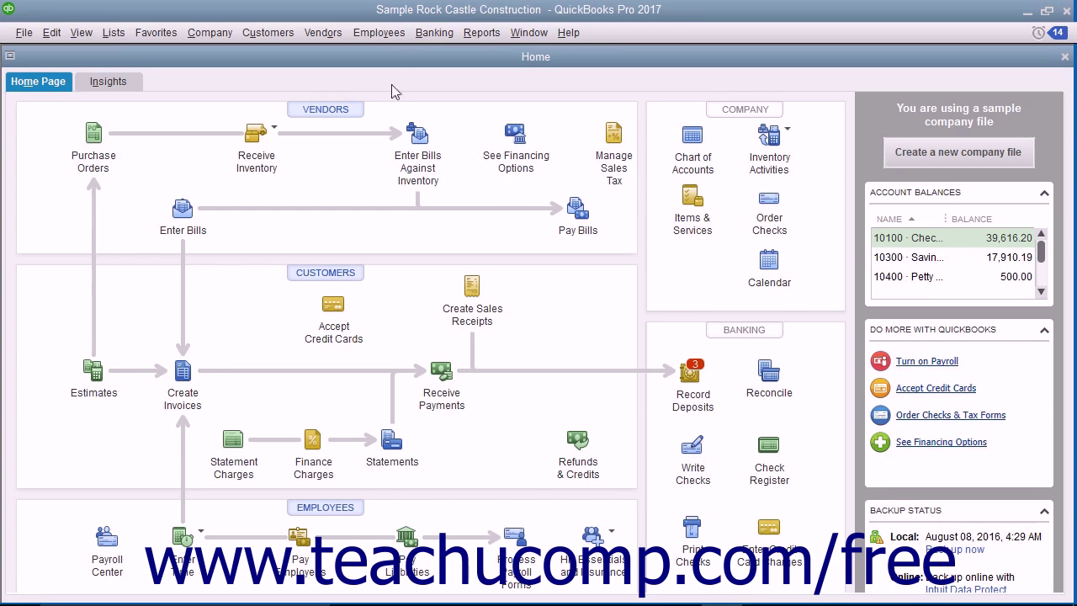
# - Start the Manually Track Existing Workers' Comp Policy wizard and get past its welcome page
pyautogui.click(394, 35)
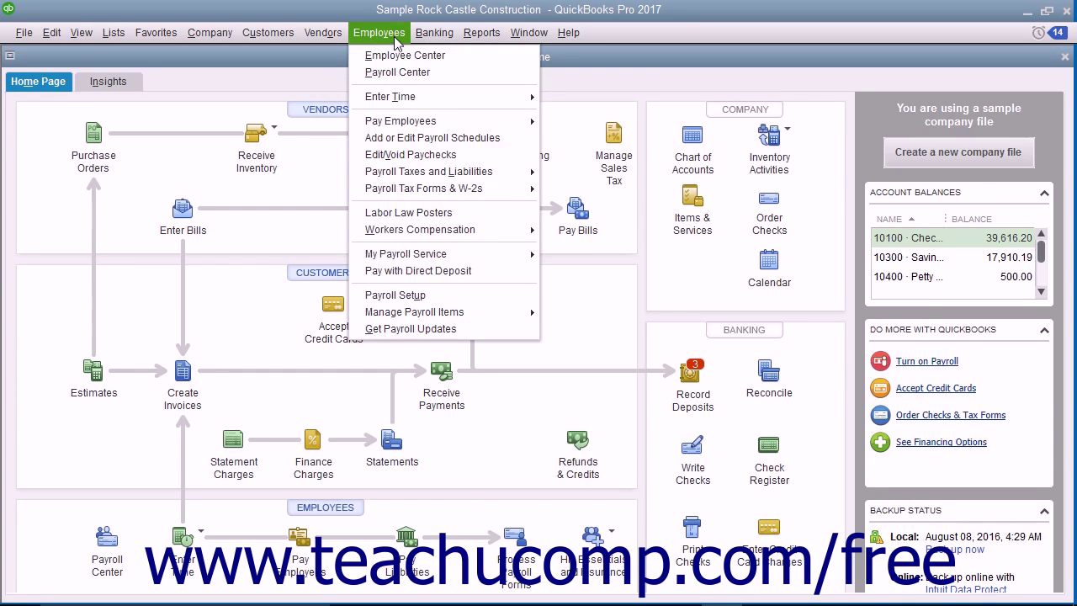
pyautogui.moveTo(420, 230)
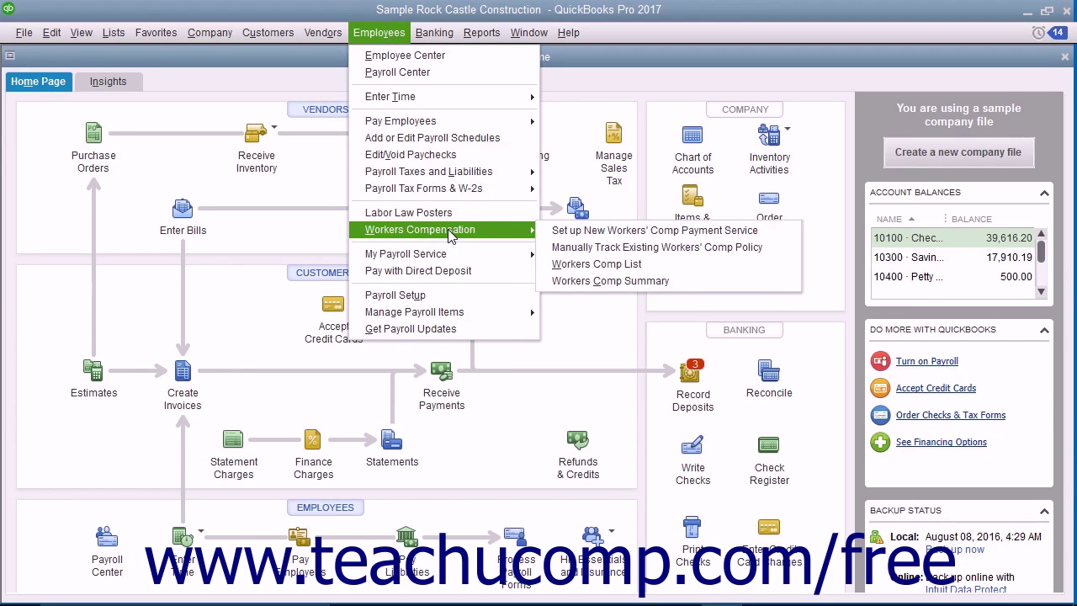
pyautogui.click(594, 245)
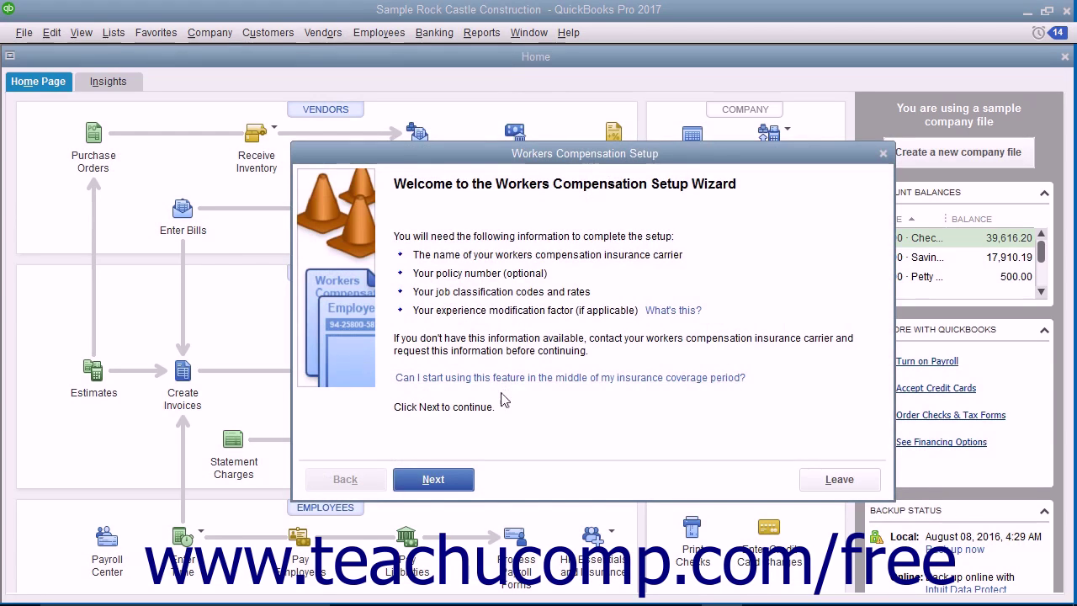
pyautogui.click(460, 485)
# - Accept the default codes, 95.0% experience modification and excluded overtime, and finish the wizard
pyautogui.click(459, 485)
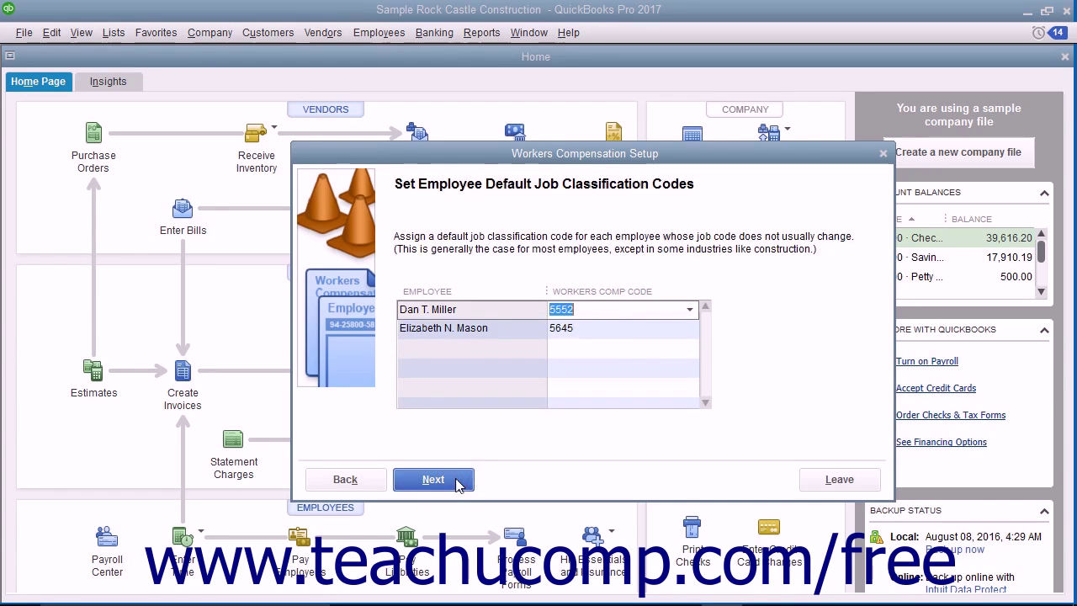
pyautogui.click(460, 484)
pyautogui.click(459, 485)
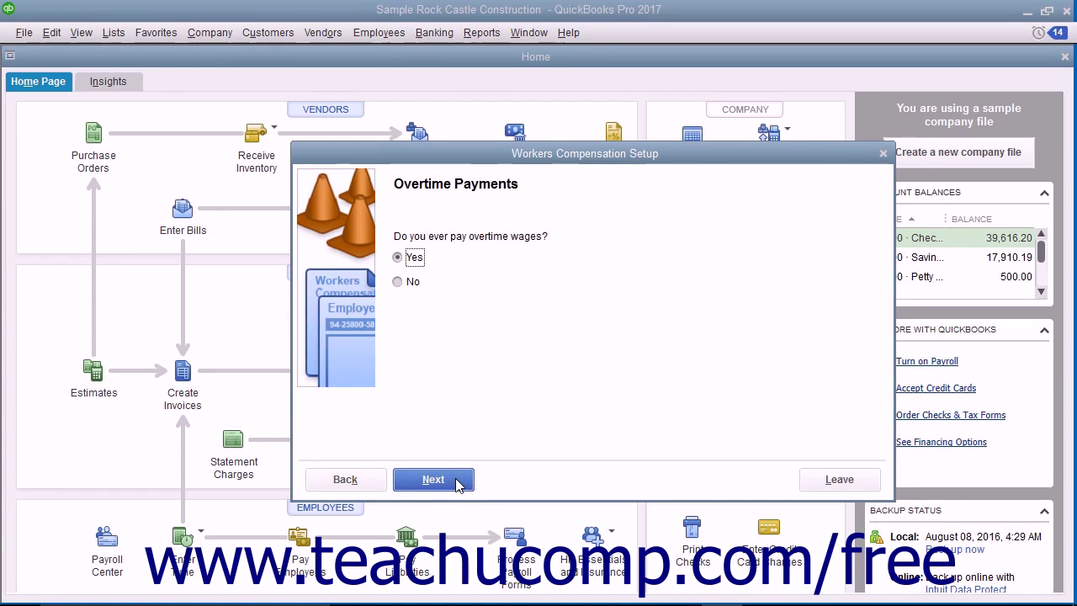
pyautogui.click(459, 485)
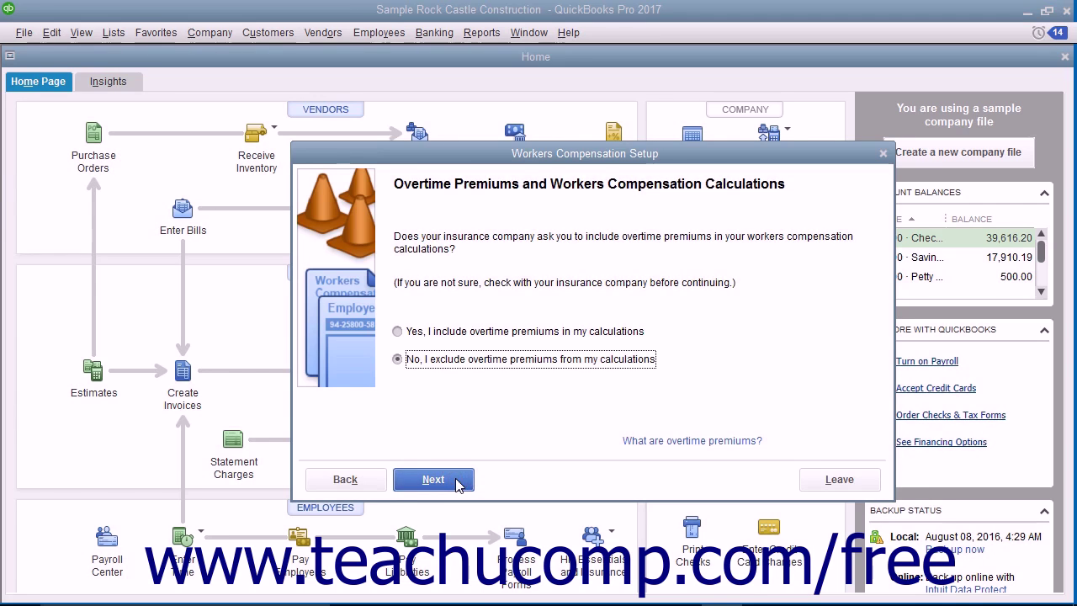
pyautogui.click(456, 479)
pyautogui.click(456, 479)
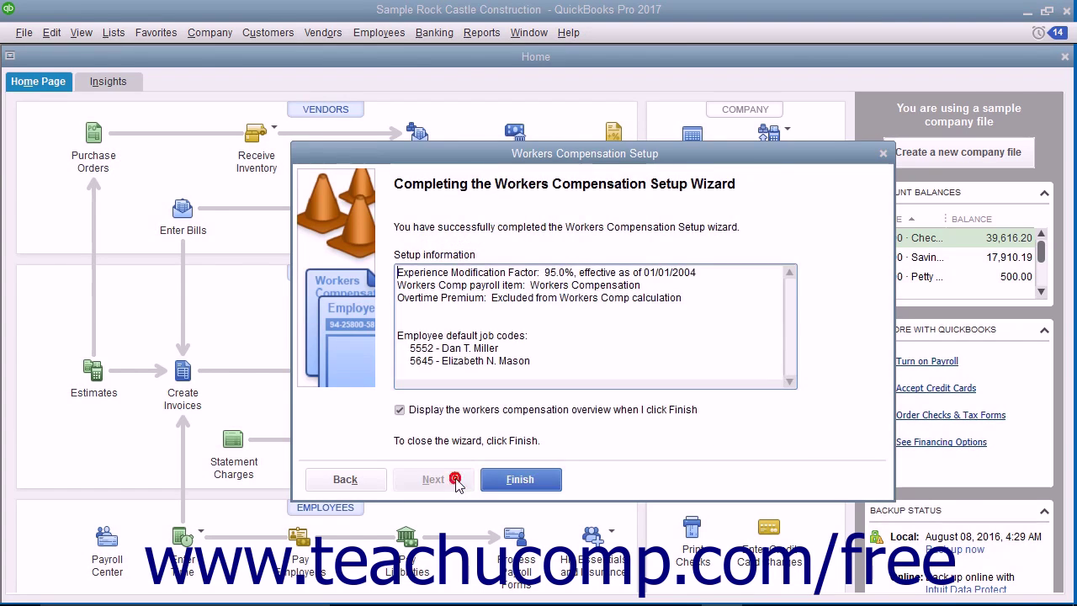
pyautogui.click(492, 479)
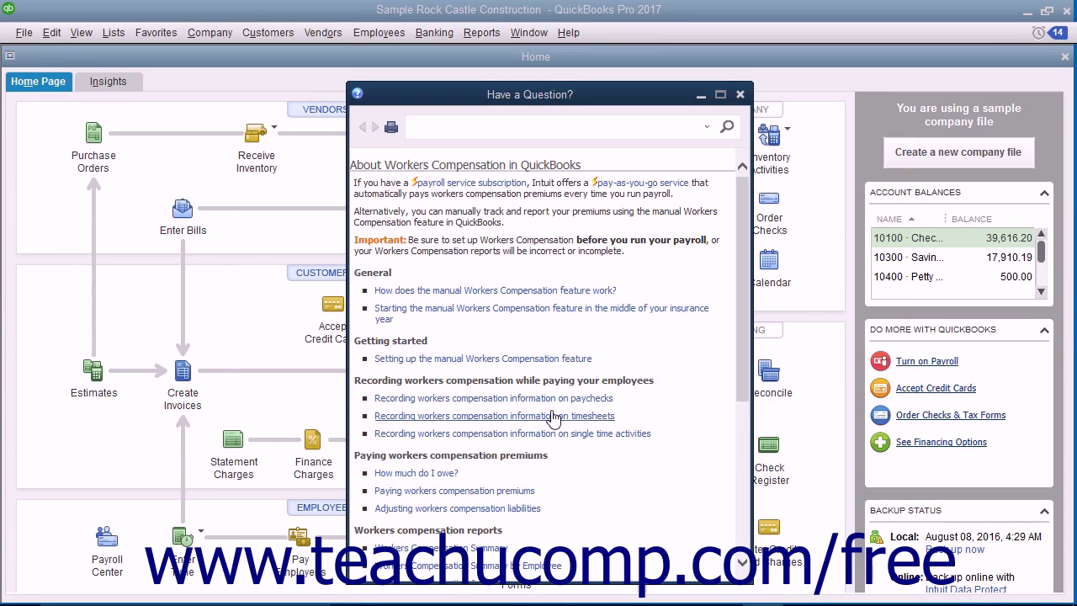
# - Close the workers' comp help window and open the report categories
pyautogui.click(739, 94)
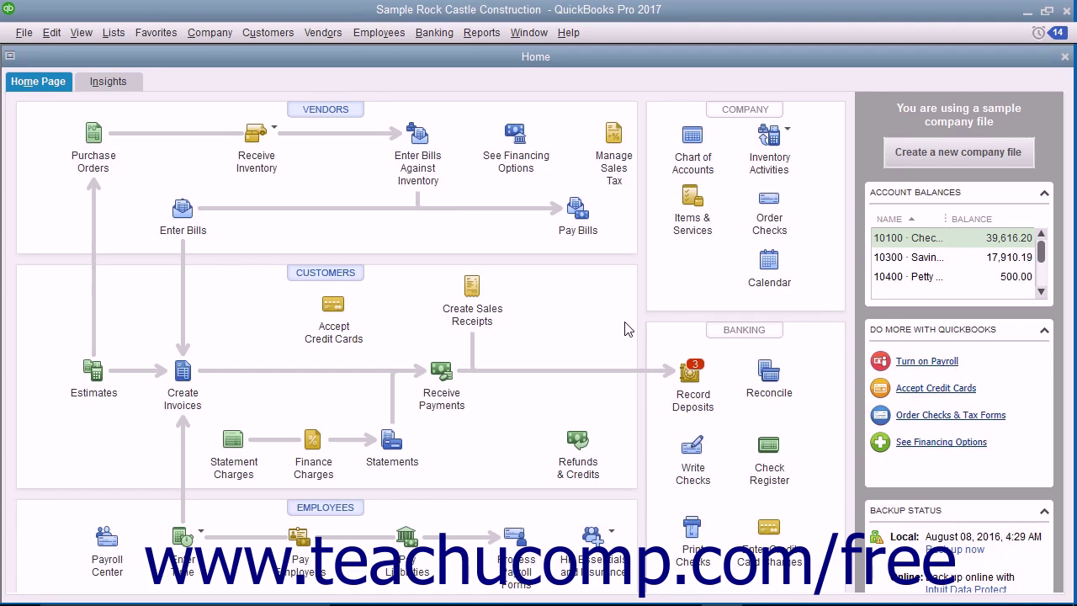
pyautogui.click(481, 32)
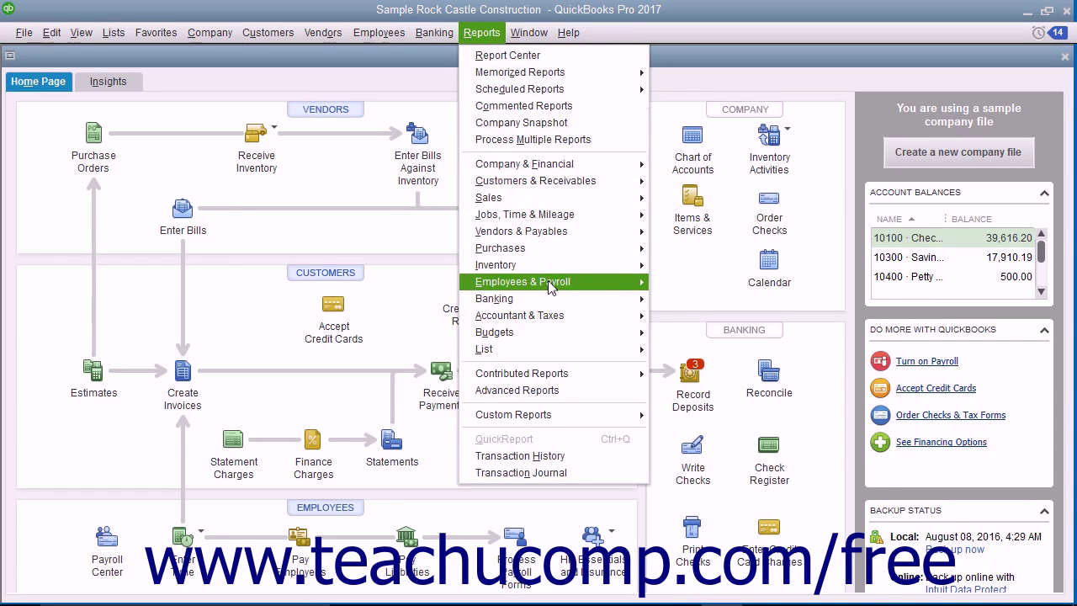
pyautogui.moveTo(522, 281)
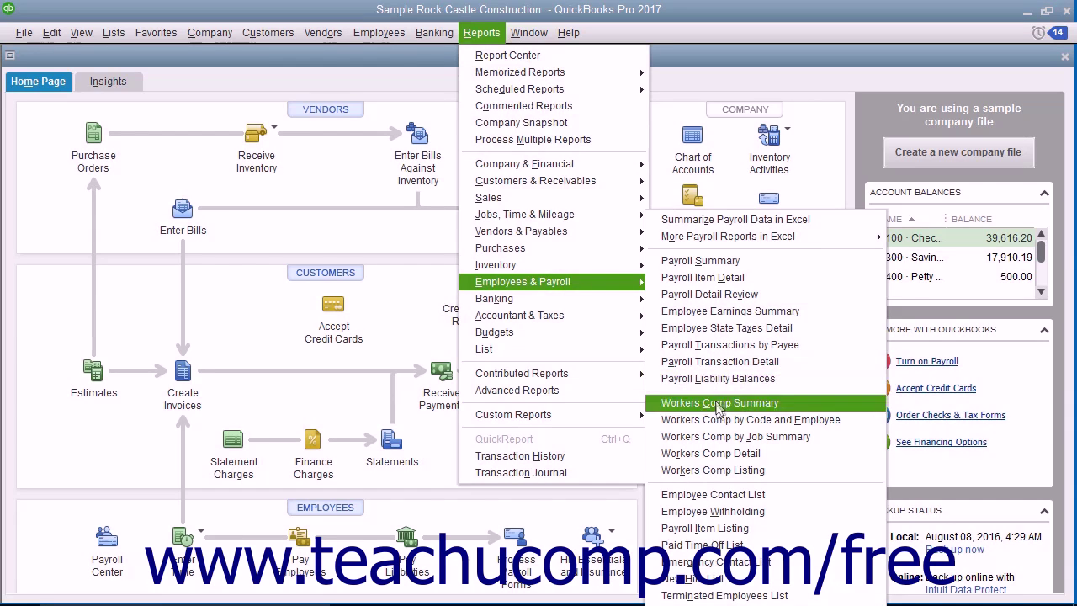
pyautogui.click(719, 455)
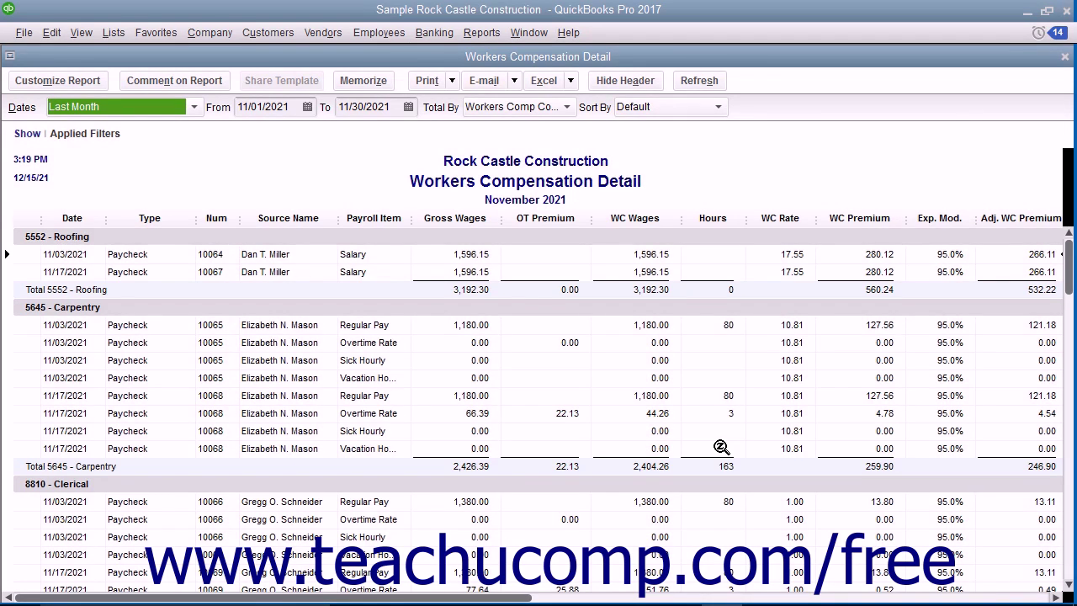
pyautogui.click(1065, 56)
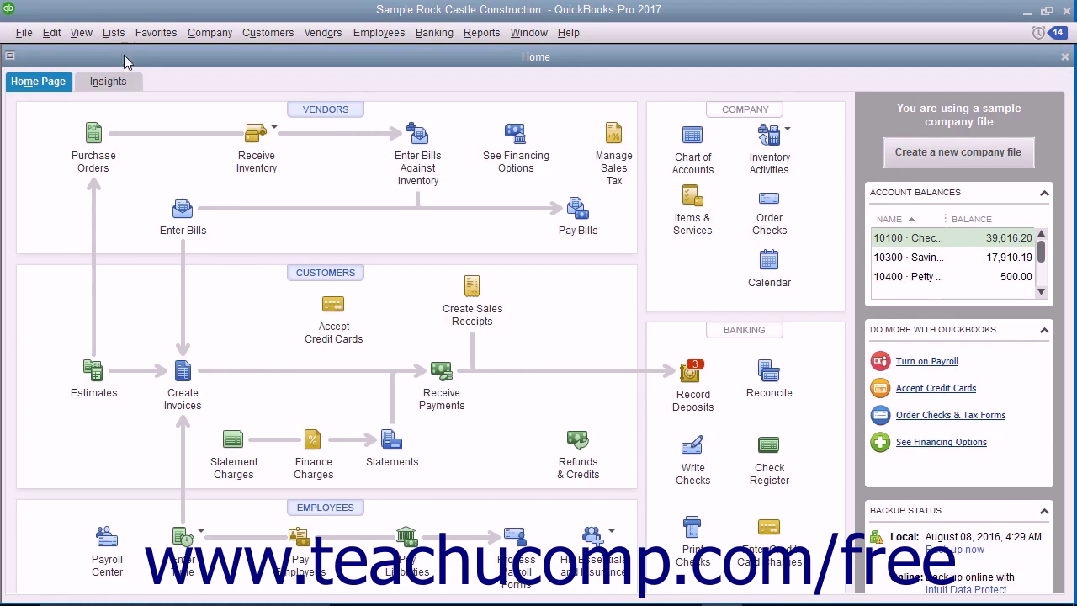
# - Open the Workers Comp Code List from Lists, showing codes 5552, 5645, 8742, 8810 and Exempt
pyautogui.click(114, 32)
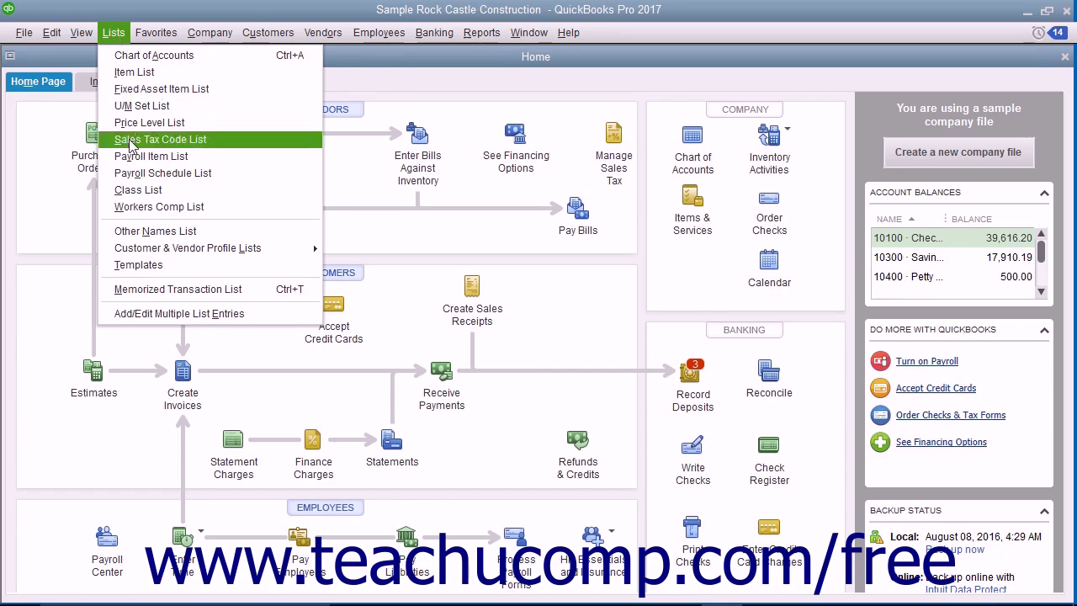
pyautogui.click(154, 208)
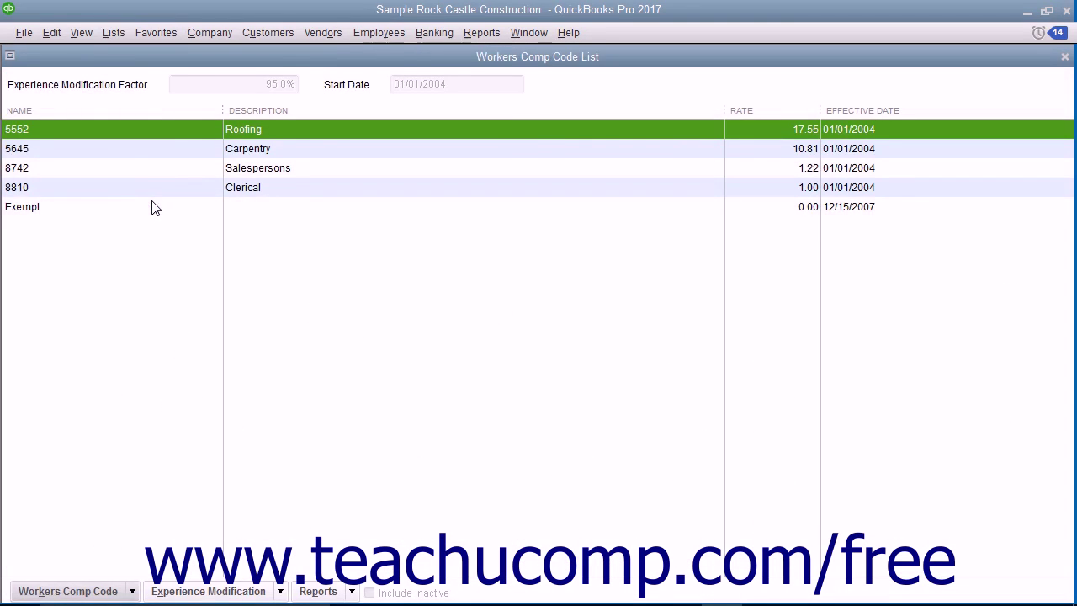